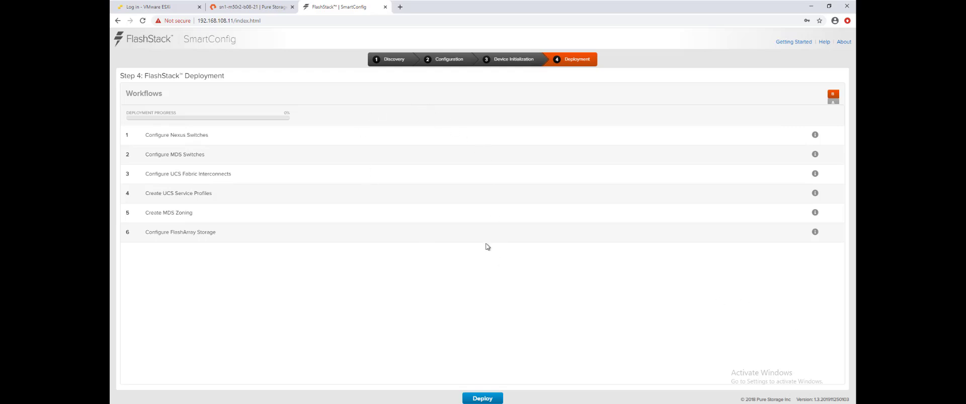
Step: Switch the workflow list to the advanced view and open the General configuration tasks of the Configure Nexus Switches workflow
{"action": "left_click", "coordinate": [833, 102]}
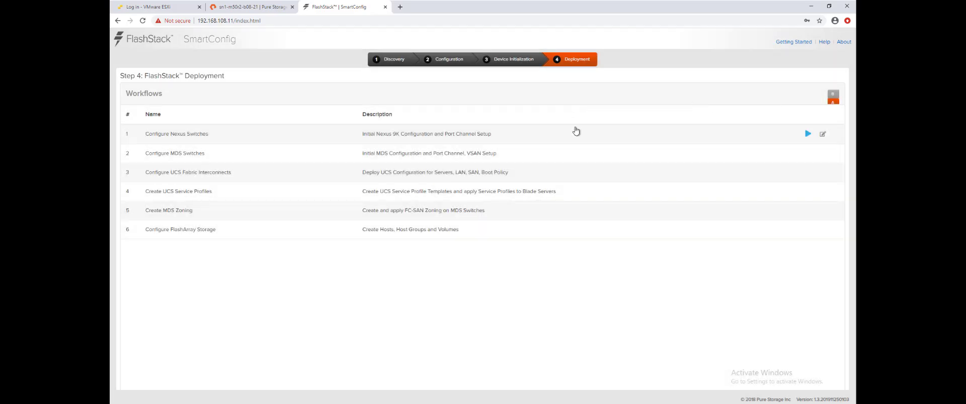
{"action": "left_click", "coordinate": [823, 134]}
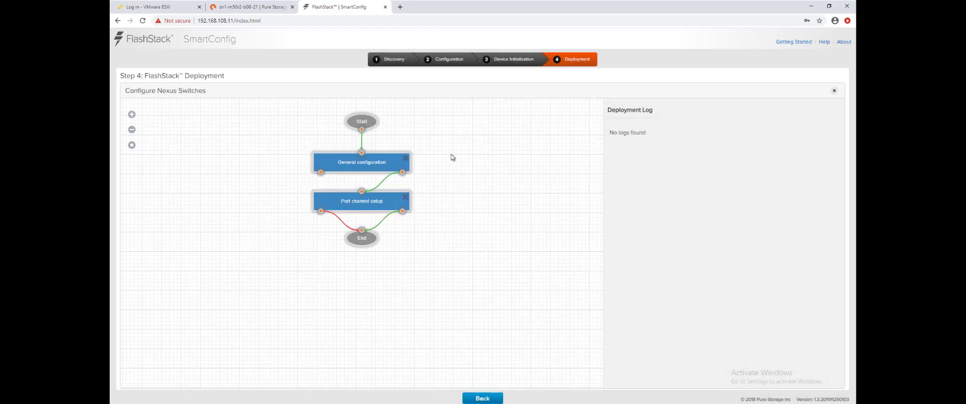
{"action": "left_click", "coordinate": [406, 158]}
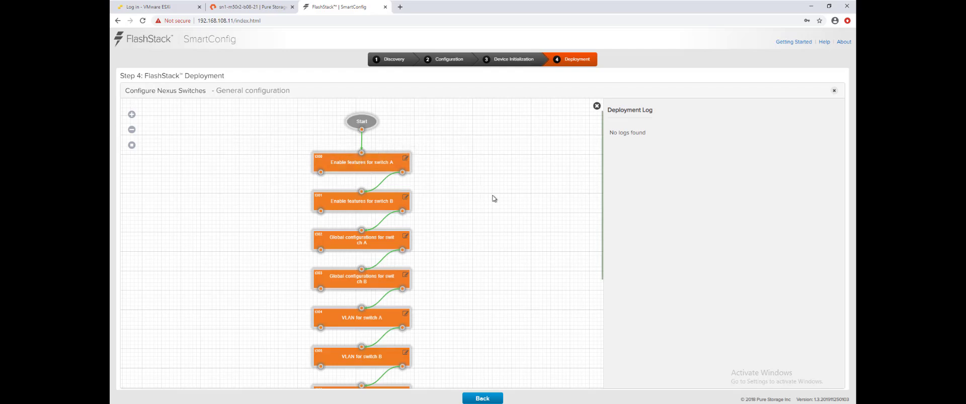
{"action": "scroll", "coordinate": [487, 197], "scroll_direction": "down", "scroll_amount": 3}
{"action": "scroll", "coordinate": [487, 198], "scroll_direction": "up", "scroll_amount": 3}
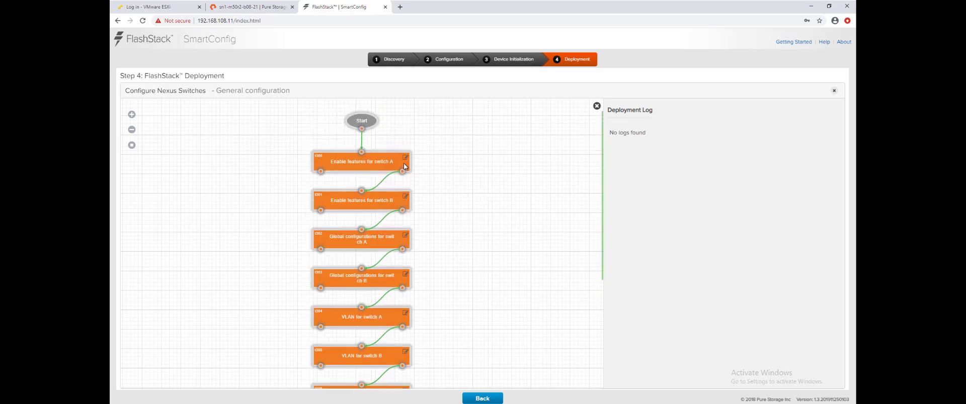
Step: Review and save the advanced inputs of the Enable features tasks for switch A and switch B
{"action": "left_click", "coordinate": [405, 158]}
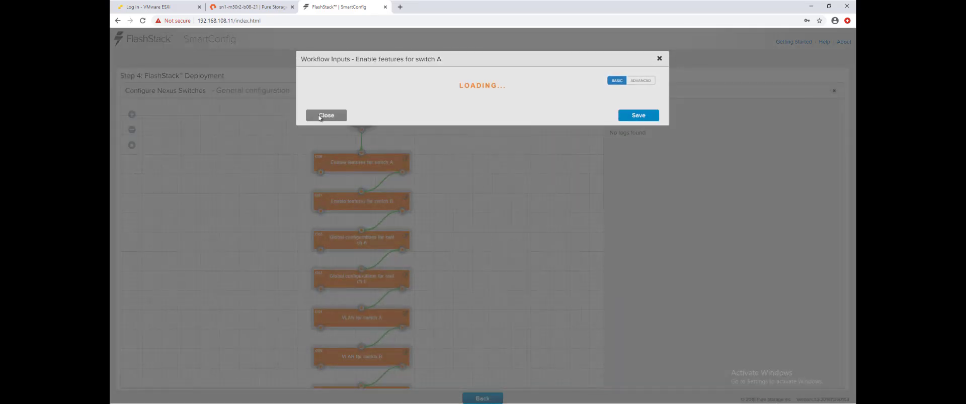
{"action": "left_click", "coordinate": [647, 83]}
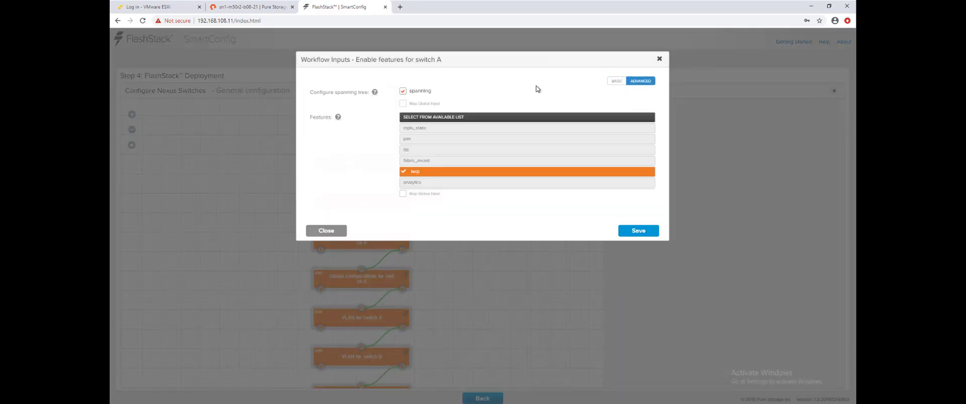
{"action": "left_click", "coordinate": [634, 230]}
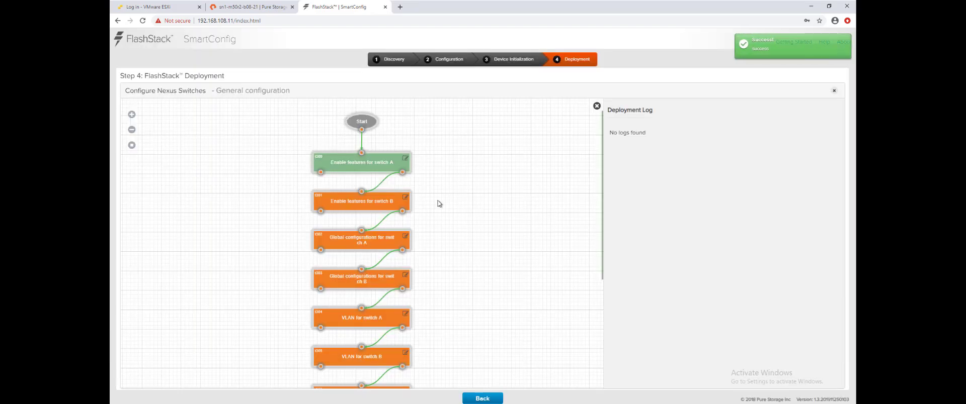
{"action": "left_click", "coordinate": [407, 198]}
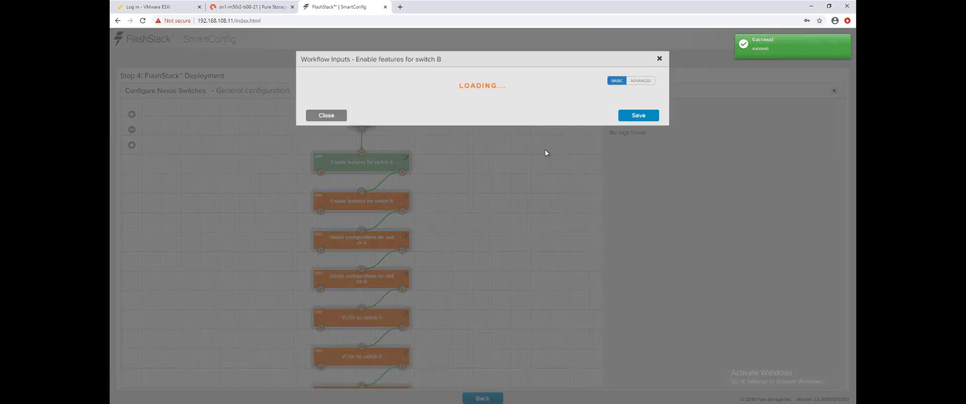
{"action": "left_click", "coordinate": [640, 81]}
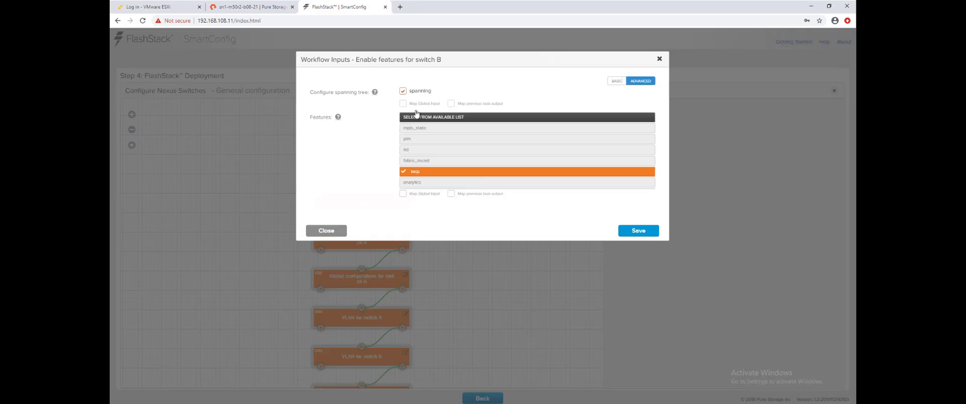
{"action": "left_click", "coordinate": [639, 230]}
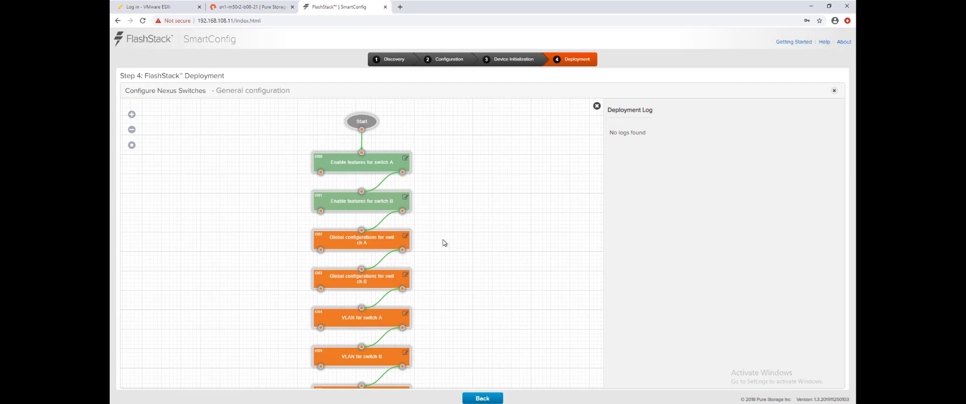
Step: Return to the workflow list and open the Port channel setup tasks of the Configure Nexus Switches workflow
{"action": "left_click", "coordinate": [480, 399]}
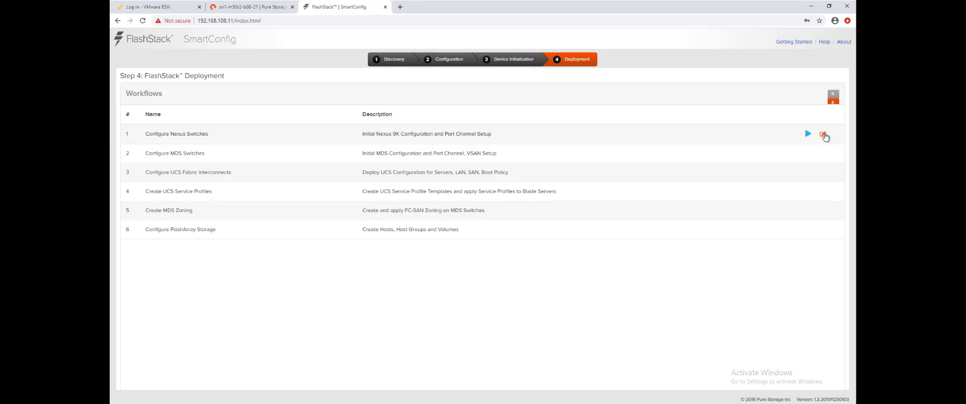
{"action": "left_click", "coordinate": [823, 134]}
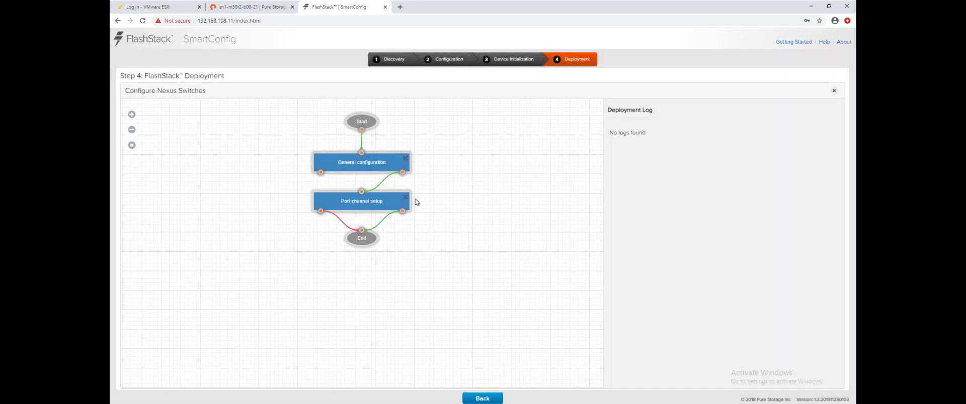
{"action": "left_click", "coordinate": [406, 198]}
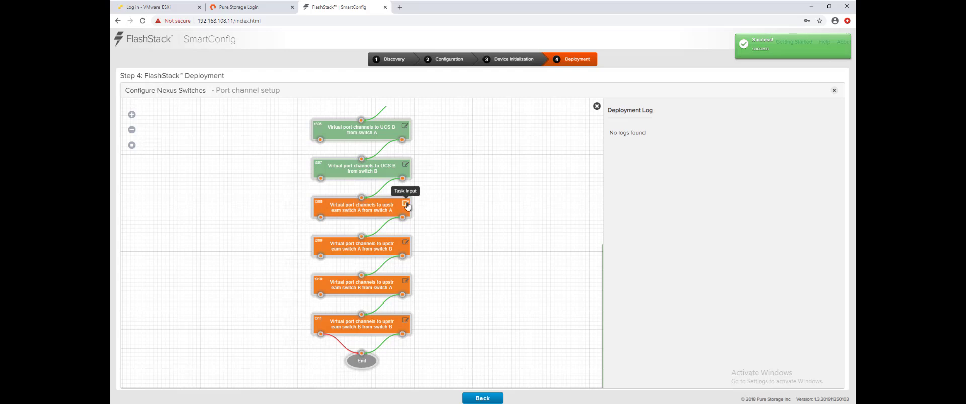
Step: Add vMotion VLAN id and Native VLAN id to the allowed VLANs of the virtual port channels to upstream switch A from switch A
{"action": "left_click", "coordinate": [405, 204]}
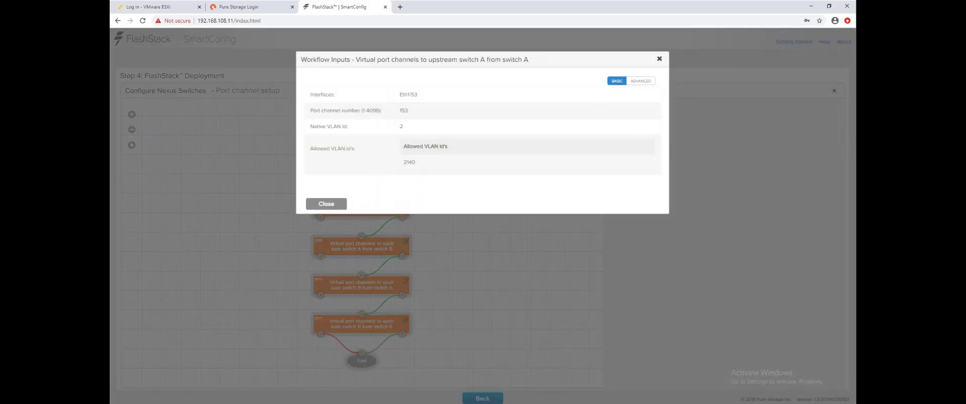
{"action": "left_click", "coordinate": [641, 81]}
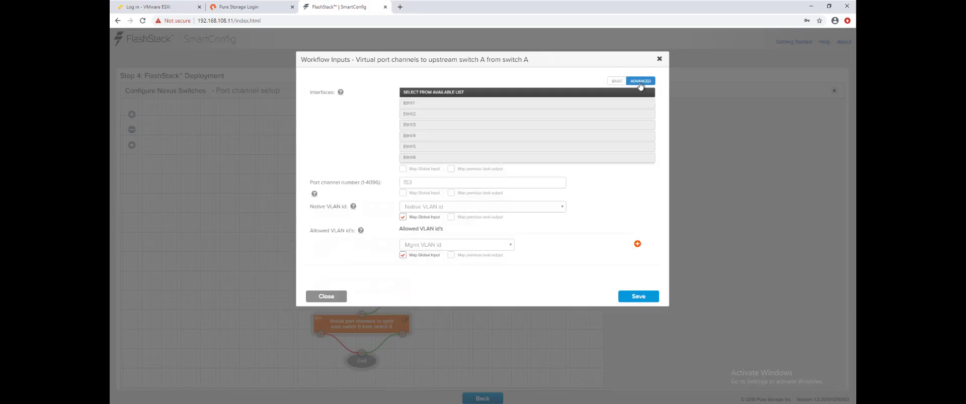
{"action": "left_click", "coordinate": [637, 245]}
{"action": "left_click", "coordinate": [511, 274]}
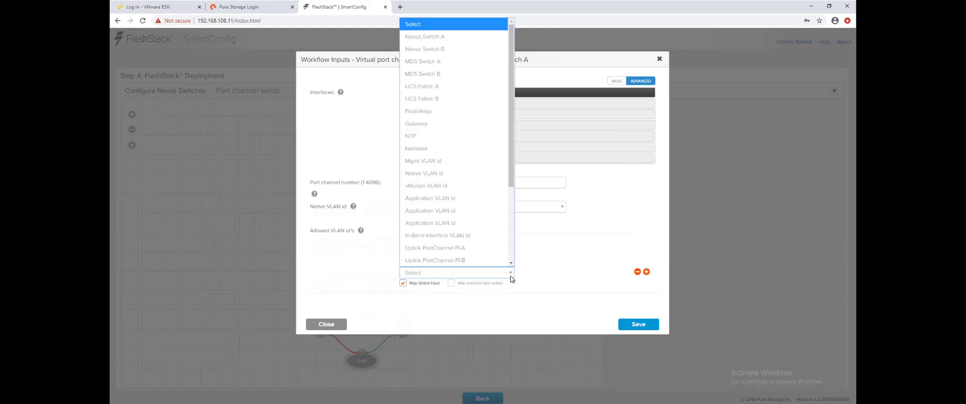
{"action": "left_click", "coordinate": [443, 187]}
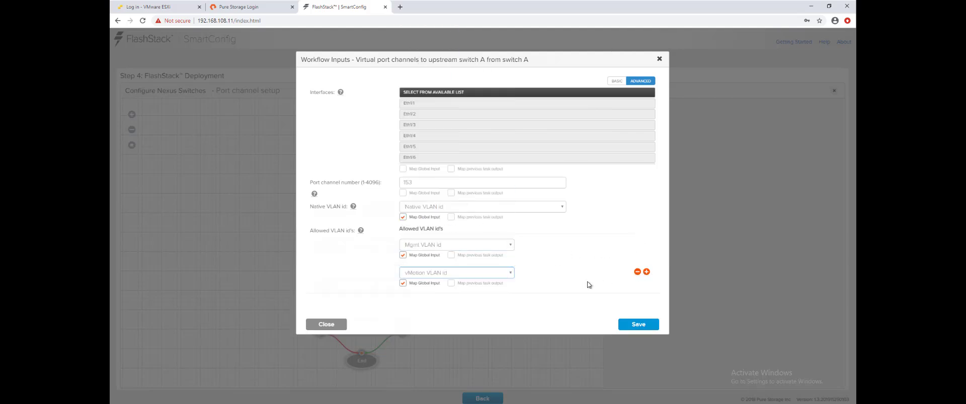
{"action": "left_click", "coordinate": [646, 272]}
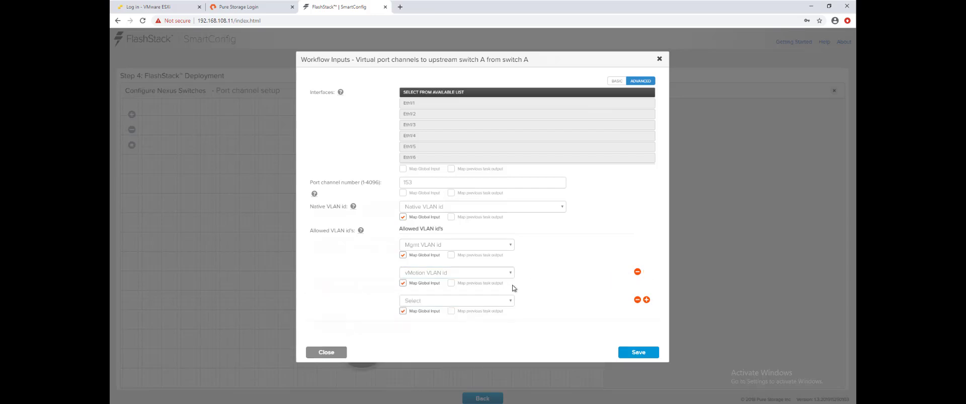
{"action": "left_click", "coordinate": [505, 301]}
{"action": "left_click", "coordinate": [437, 201]}
Step: Add the first Application VLAN id to the allowed VLANs for upstream switch A from switch A and save the task inputs
{"action": "left_click", "coordinate": [647, 300]}
{"action": "scroll", "coordinate": [544, 306], "scroll_direction": "down", "scroll_amount": 1}
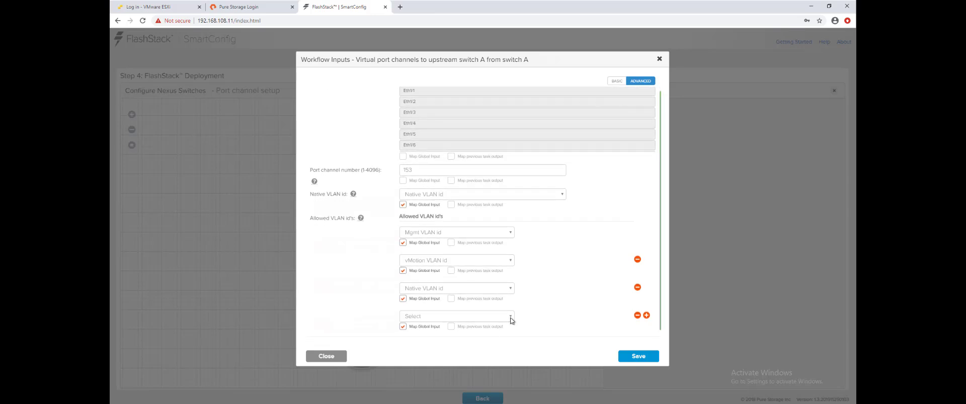
{"action": "left_click", "coordinate": [511, 318]}
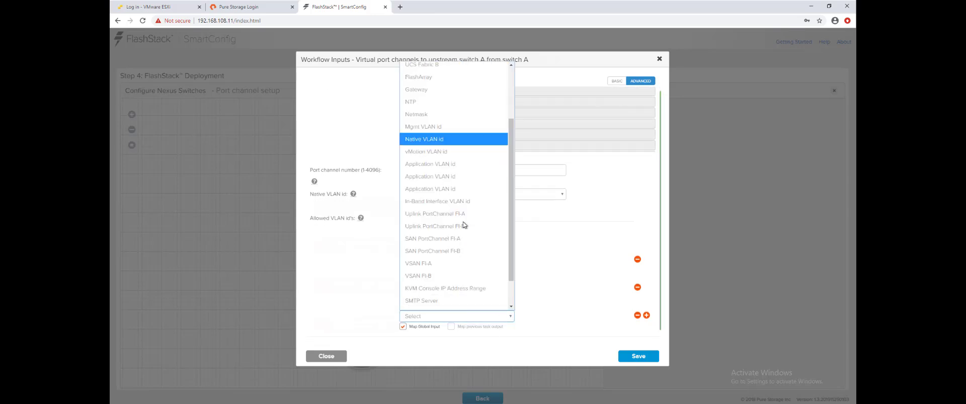
{"action": "scroll", "coordinate": [470, 179], "scroll_direction": "up", "scroll_amount": 2}
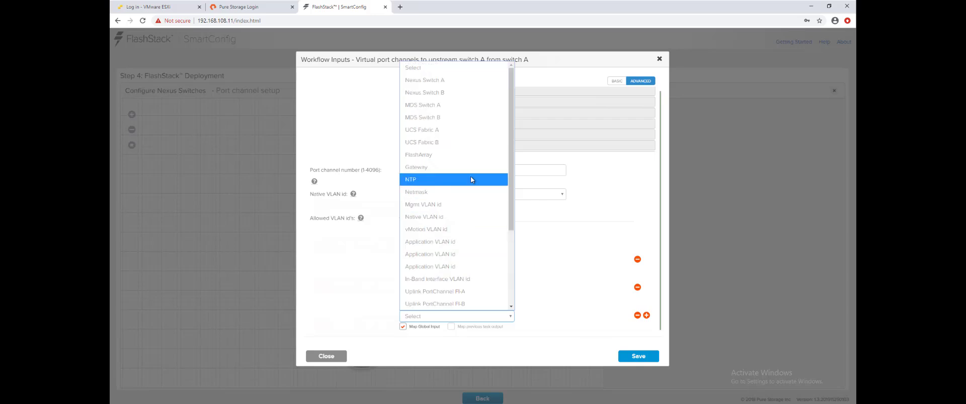
{"action": "left_click", "coordinate": [455, 241]}
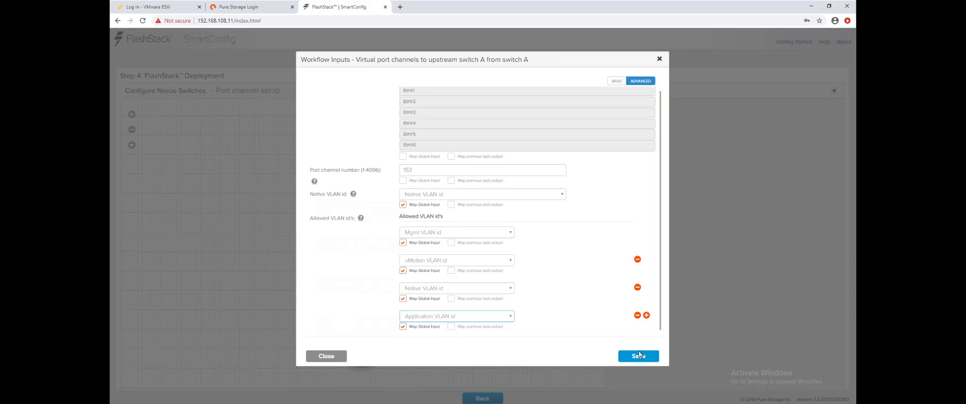
{"action": "left_click", "coordinate": [638, 356]}
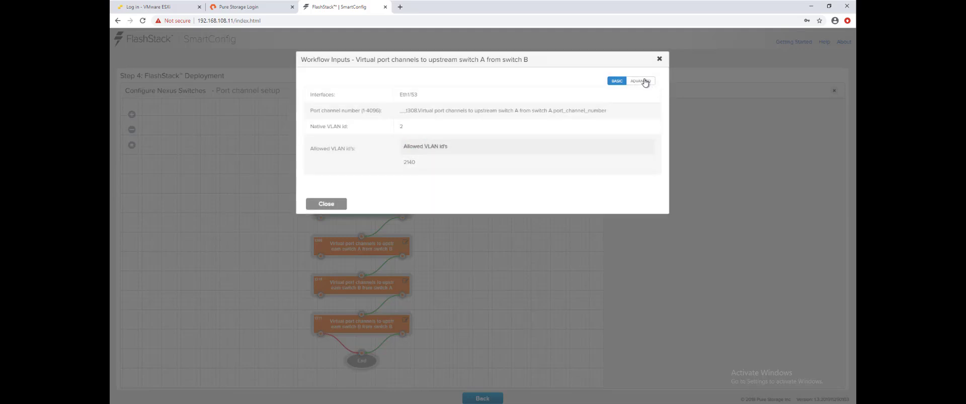
Step: Add Native VLAN id and vMotion VLAN id to the allowed VLANs of the virtual port channels to upstream switch A from switch B
{"action": "left_click", "coordinate": [643, 81]}
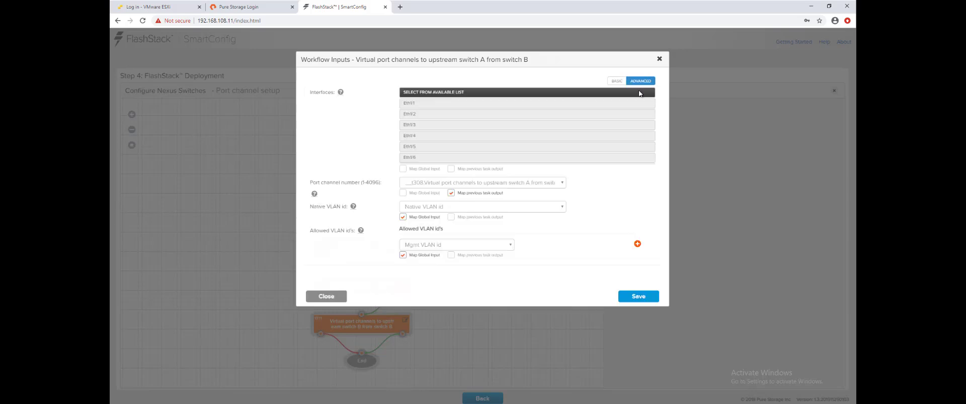
{"action": "left_click", "coordinate": [637, 244]}
{"action": "left_click", "coordinate": [497, 274]}
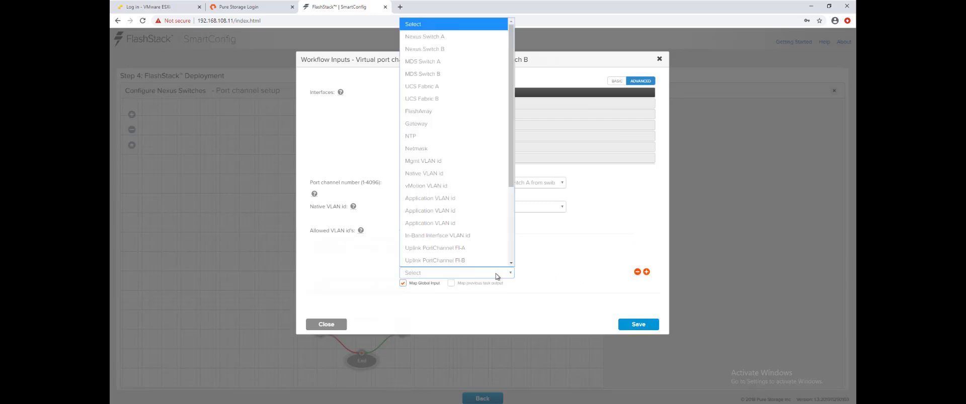
{"action": "scroll", "coordinate": [452, 201], "scroll_direction": "down", "scroll_amount": 1}
{"action": "left_click", "coordinate": [443, 149]}
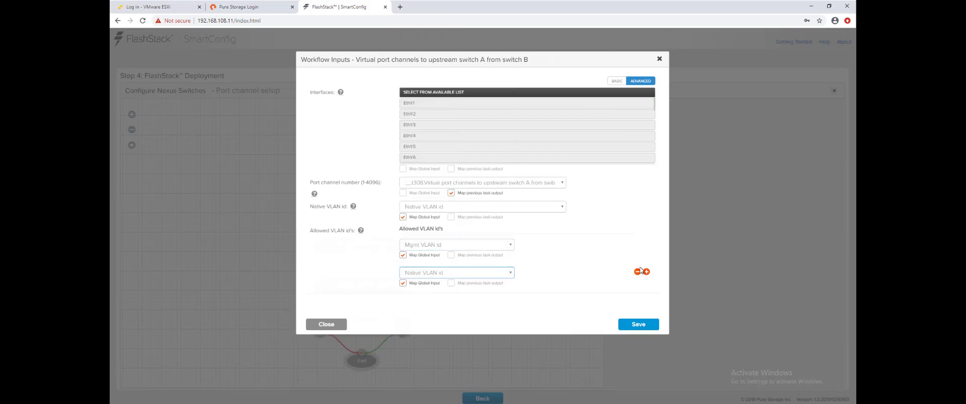
{"action": "left_click", "coordinate": [647, 273]}
{"action": "left_click", "coordinate": [492, 302]}
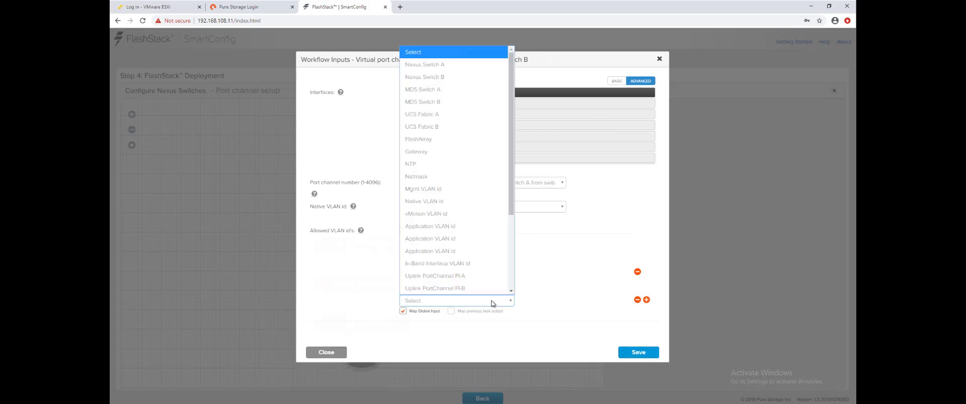
{"action": "left_click", "coordinate": [476, 215]}
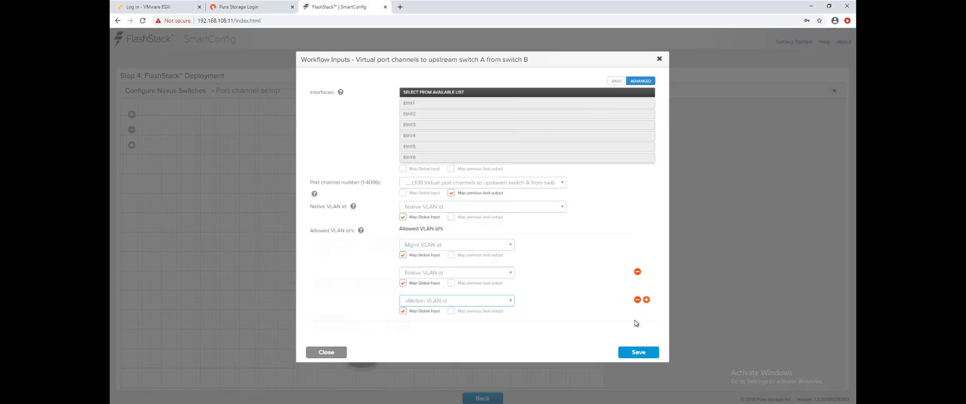
Step: Add the first Application VLAN id to the allowed VLANs for upstream switch A from switch B and save the task inputs
{"action": "left_click", "coordinate": [646, 300]}
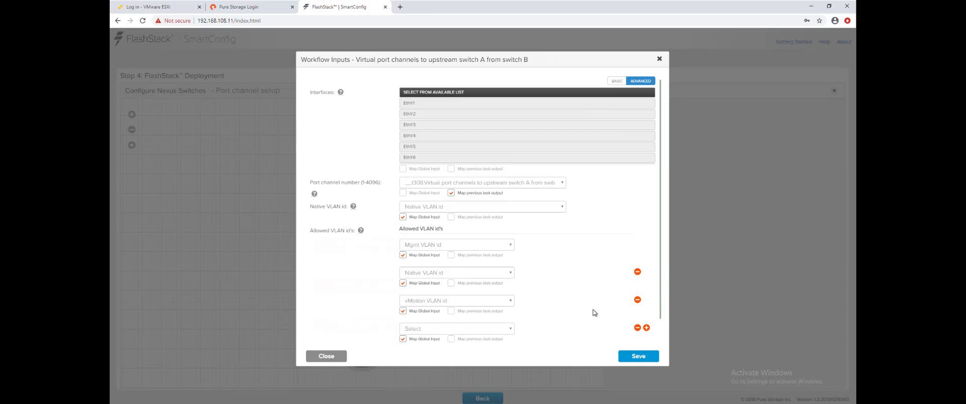
{"action": "left_click", "coordinate": [497, 329]}
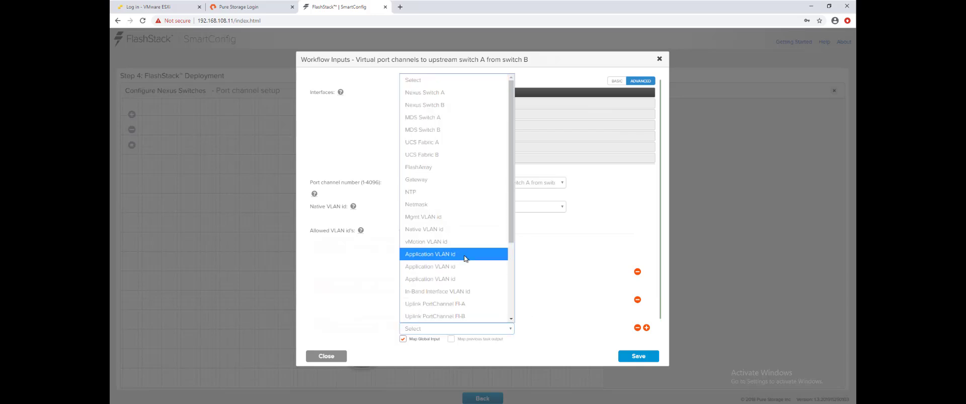
{"action": "left_click", "coordinate": [464, 257]}
{"action": "left_click", "coordinate": [642, 357]}
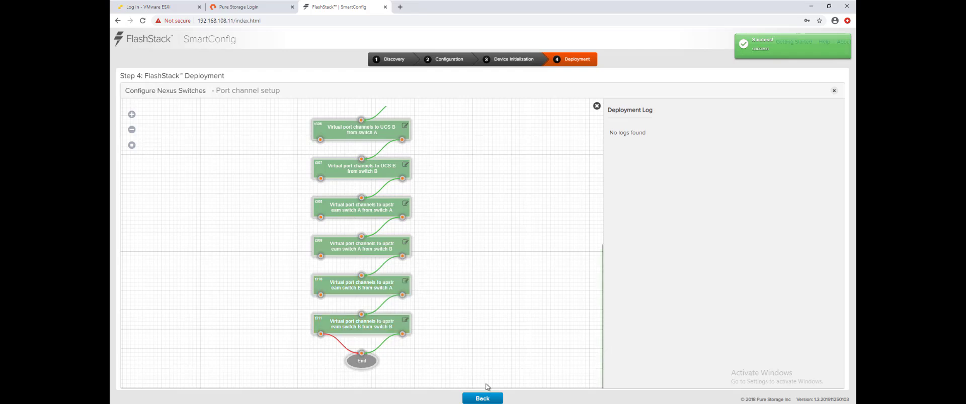
Step: Review the port channel tasks, return to the workflow list and execute the Configure Nexus Switches workflow
{"action": "scroll", "coordinate": [460, 288], "scroll_direction": "up", "scroll_amount": 1}
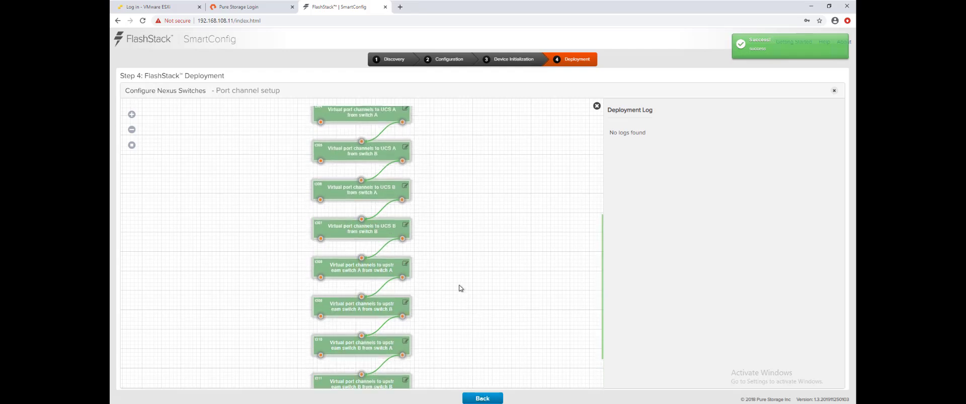
{"action": "scroll", "coordinate": [460, 288], "scroll_direction": "up", "scroll_amount": 2}
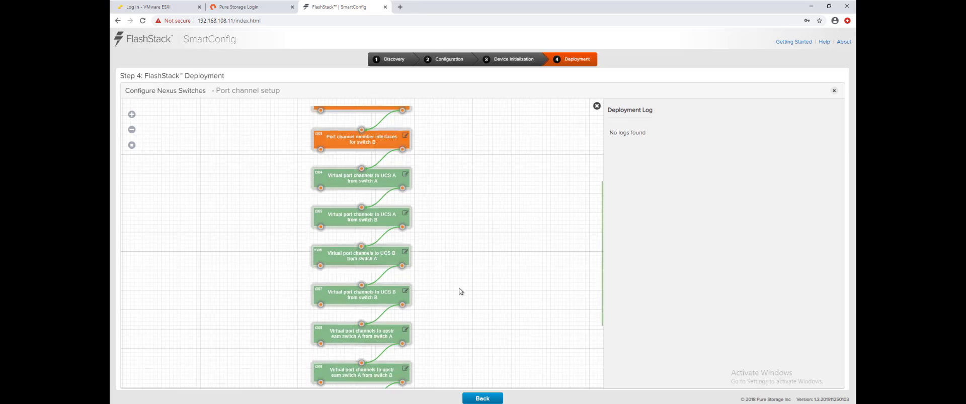
{"action": "scroll", "coordinate": [459, 291], "scroll_direction": "down", "scroll_amount": 2}
{"action": "left_click", "coordinate": [483, 399]}
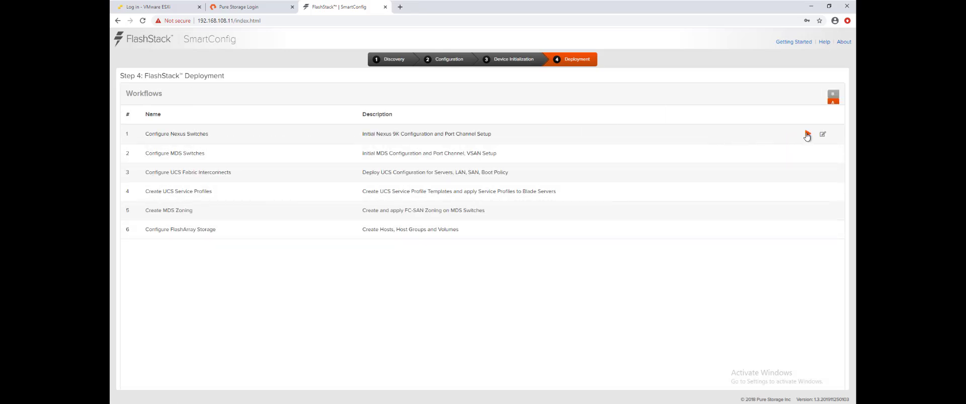
{"action": "left_click", "coordinate": [807, 135]}
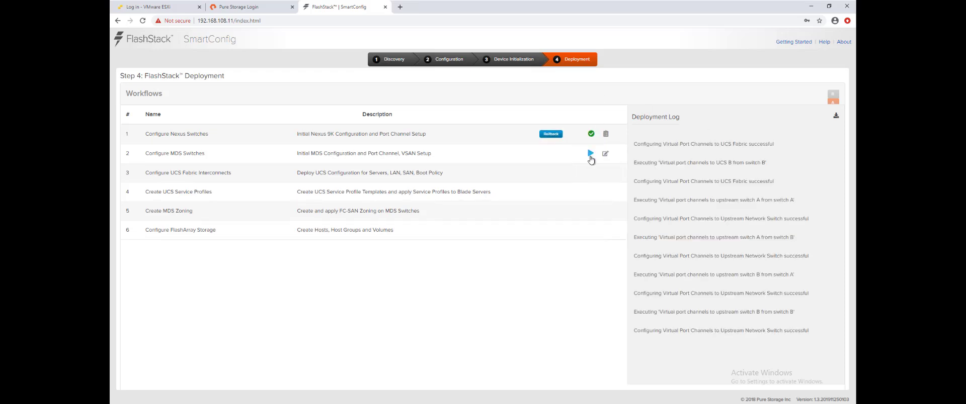
Step: Execute the Configure MDS Switches workflow and open the LAN connectivity tasks of the Configure UCS Fabric Interconnects workflow
{"action": "left_click", "coordinate": [589, 152]}
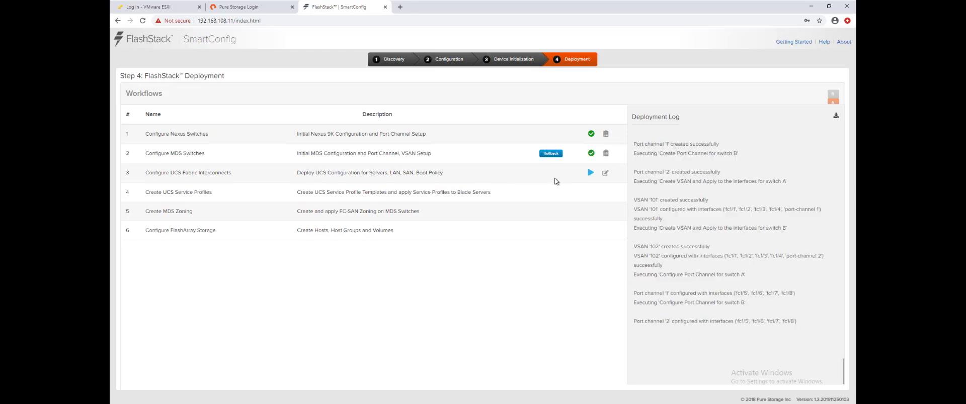
{"action": "left_click", "coordinate": [605, 173]}
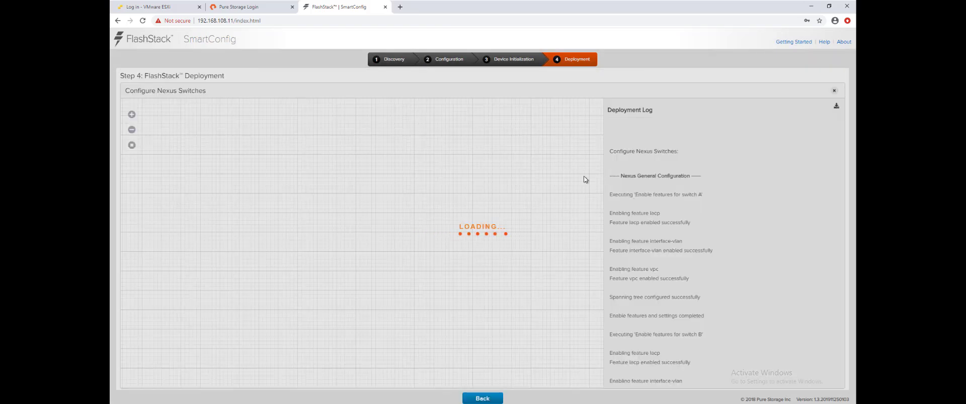
{"action": "key", "text": "Escape"}
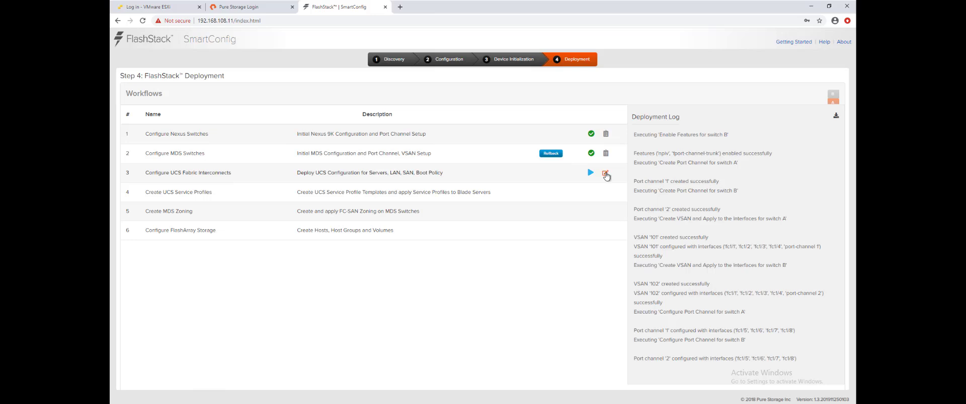
{"action": "left_click", "coordinate": [606, 177]}
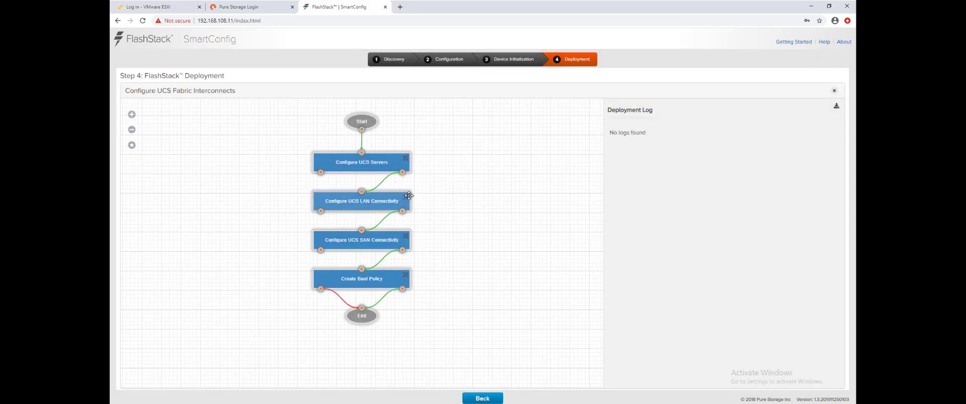
{"action": "left_click", "coordinate": [405, 197]}
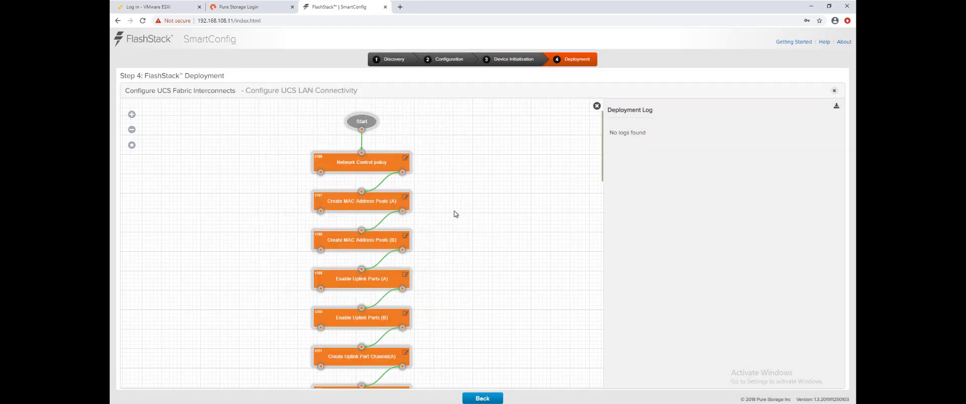
Step: Add the t205 vMotion and t206 traffic VLAN names to the VLANs of Create Management vNIC Template (A) and save the advanced task inputs
{"action": "scroll", "coordinate": [454, 214], "scroll_direction": "down", "scroll_amount": 9}
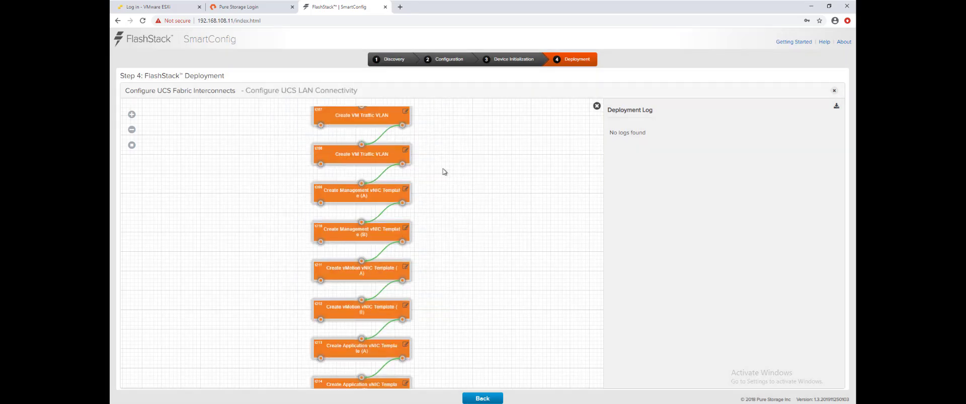
{"action": "left_click", "coordinate": [405, 191]}
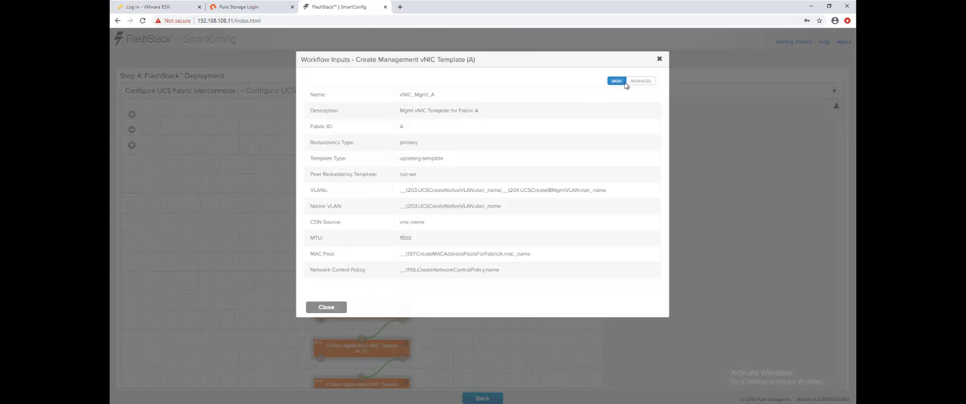
{"action": "left_click", "coordinate": [636, 82]}
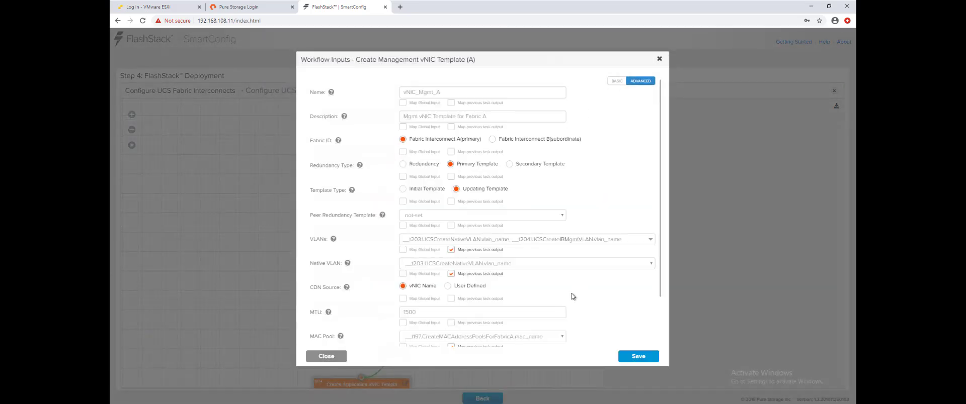
{"action": "scroll", "coordinate": [596, 281], "scroll_direction": "down", "scroll_amount": 1}
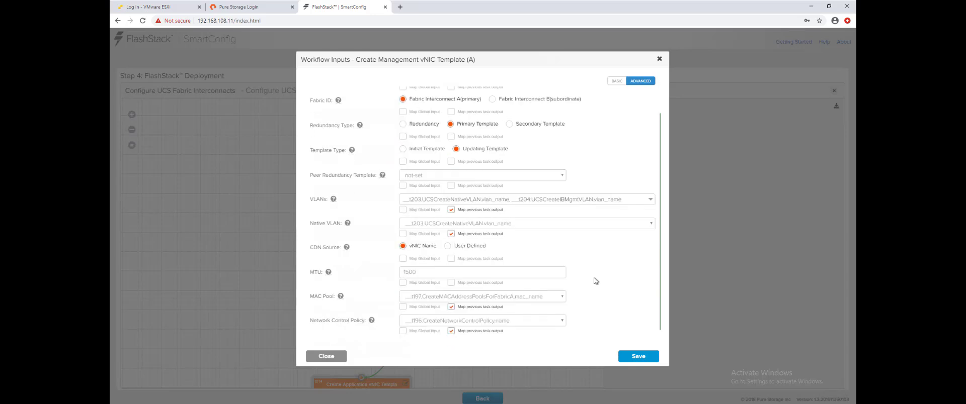
{"action": "left_click", "coordinate": [650, 201]}
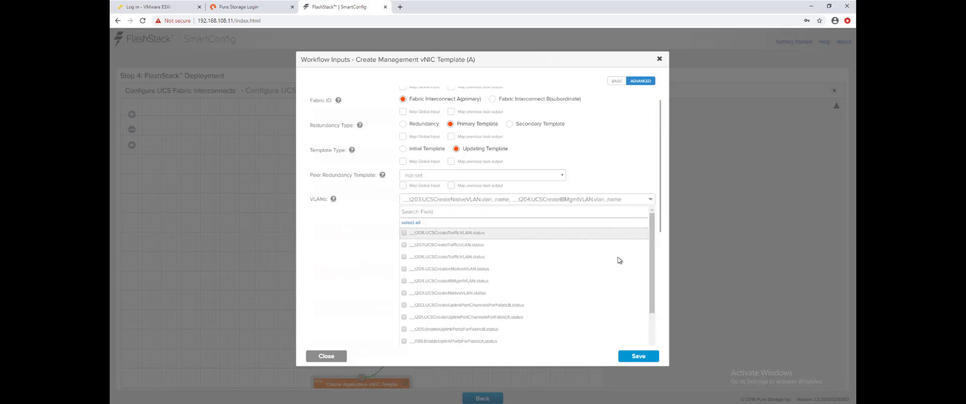
{"action": "scroll", "coordinate": [587, 277], "scroll_direction": "down", "scroll_amount": 2}
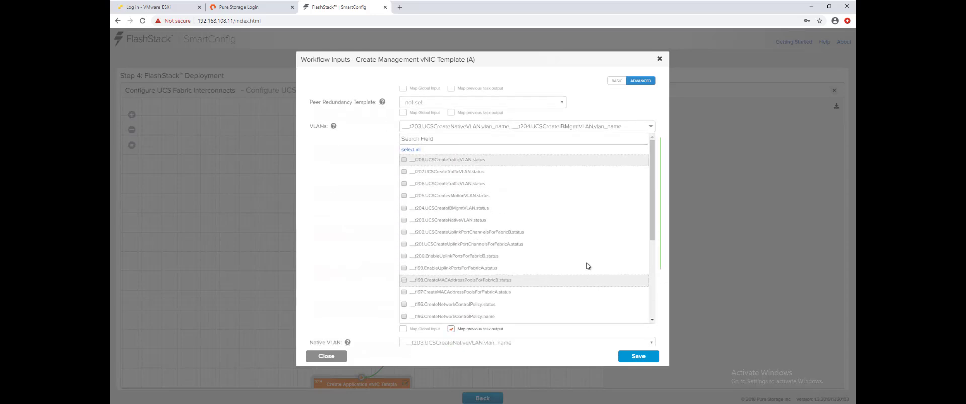
{"action": "scroll", "coordinate": [526, 215], "scroll_direction": "down", "scroll_amount": 2}
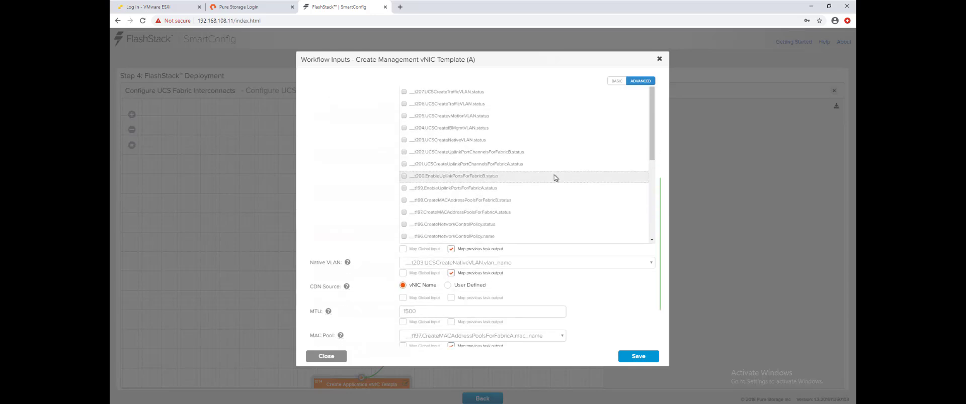
{"action": "scroll", "coordinate": [554, 175], "scroll_direction": "up", "scroll_amount": 2}
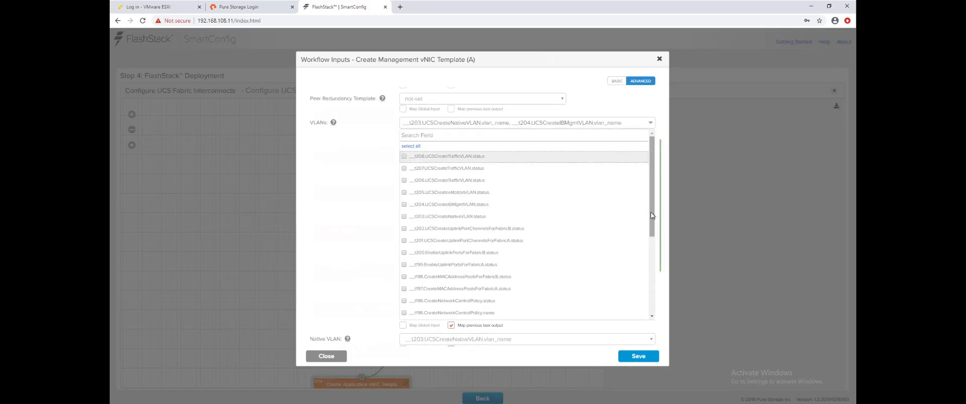
{"action": "left_click_drag", "start_coordinate": [651, 216], "coordinate": [654, 295]}
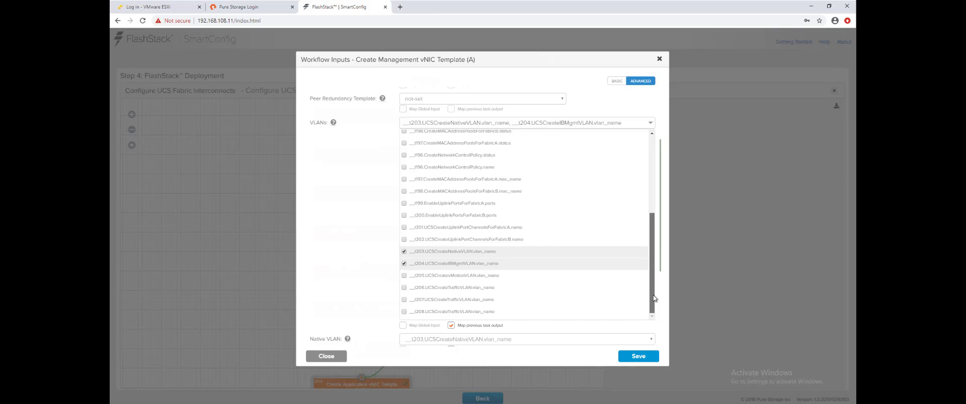
{"action": "left_click", "coordinate": [403, 276]}
{"action": "left_click", "coordinate": [405, 289]}
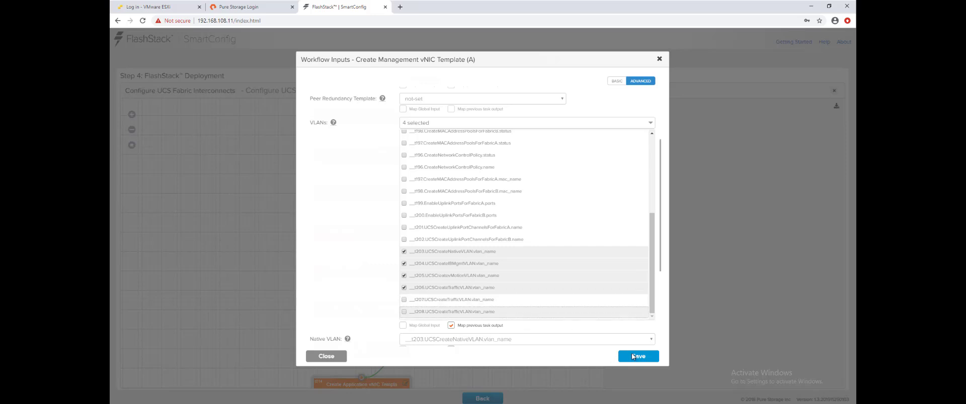
{"action": "left_click", "coordinate": [637, 356]}
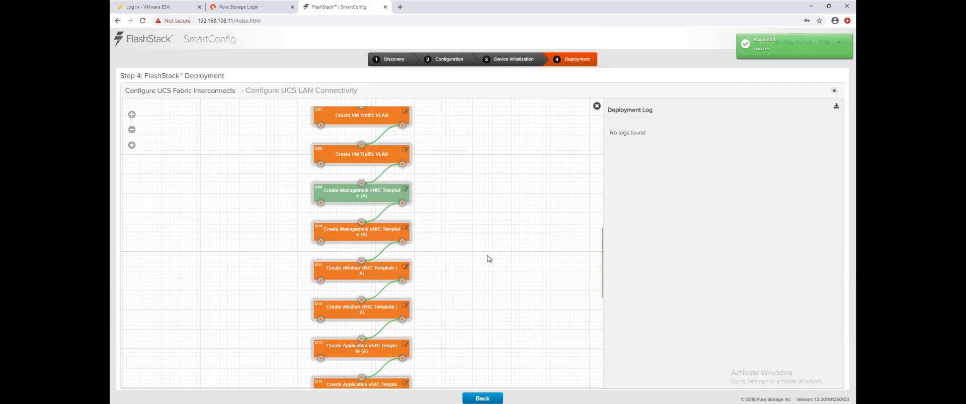
Step: Add the t205 vMotion and t206 traffic VLAN names to the VLANs of Create Management vNIC Template (B) and save the advanced task inputs
{"action": "left_click", "coordinate": [405, 230]}
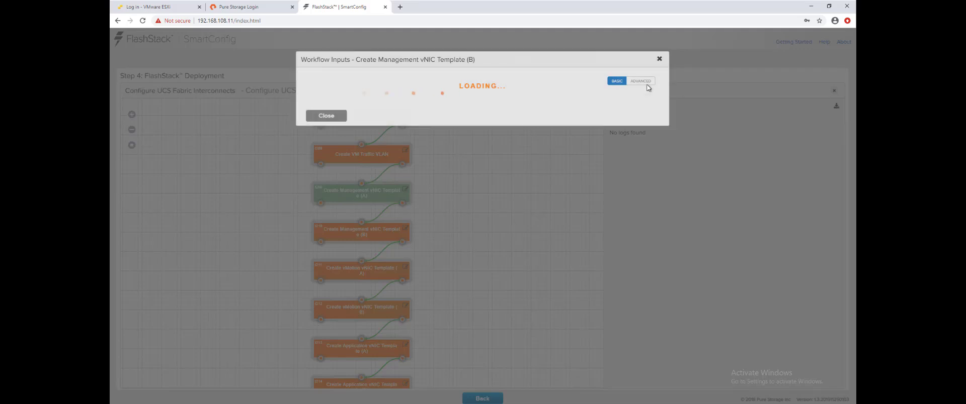
{"action": "left_click", "coordinate": [639, 81]}
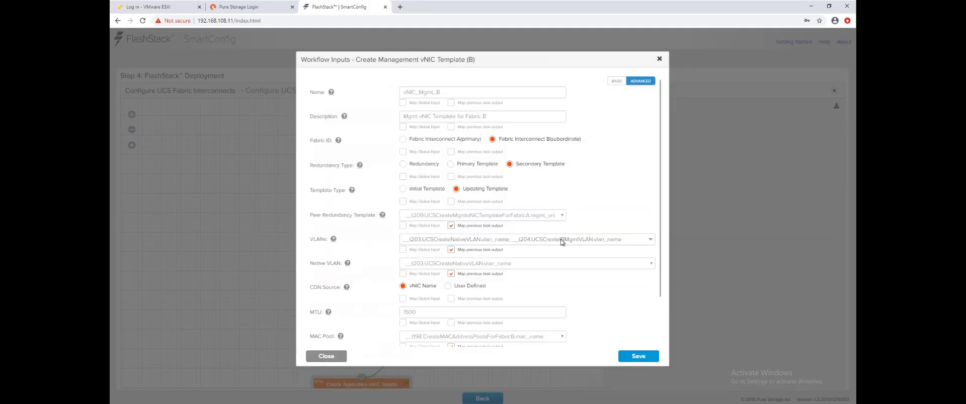
{"action": "scroll", "coordinate": [661, 259], "scroll_direction": "down", "scroll_amount": 2}
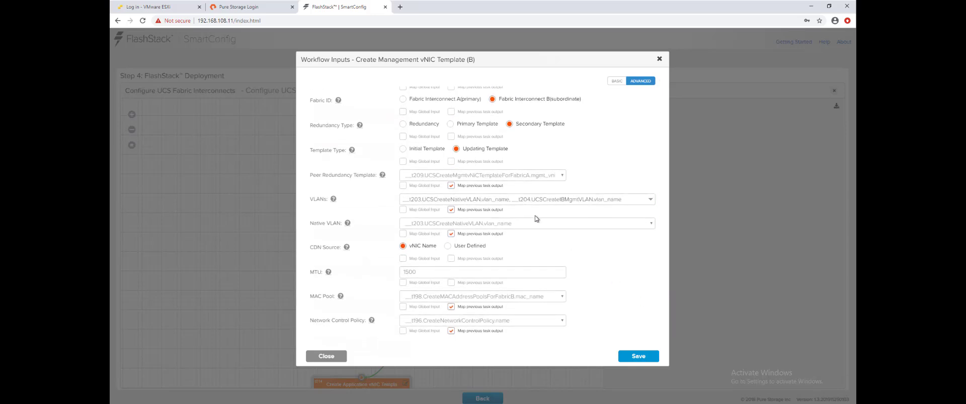
{"action": "left_click", "coordinate": [636, 201]}
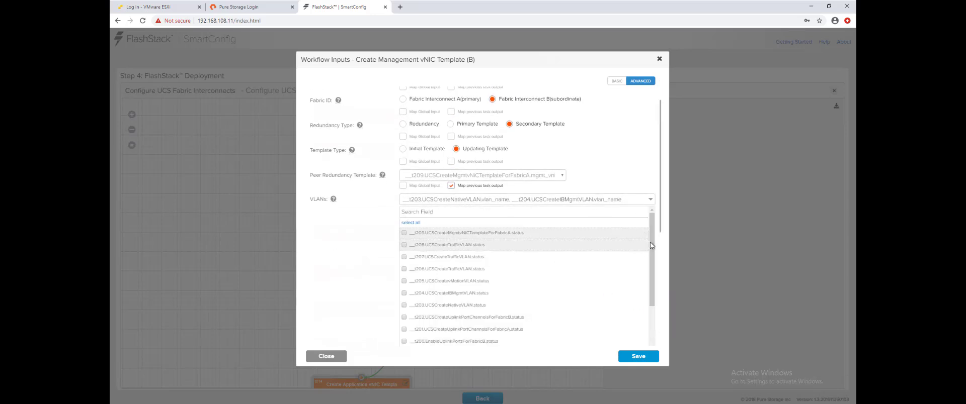
{"action": "left_click_drag", "start_coordinate": [650, 242], "coordinate": [658, 317]}
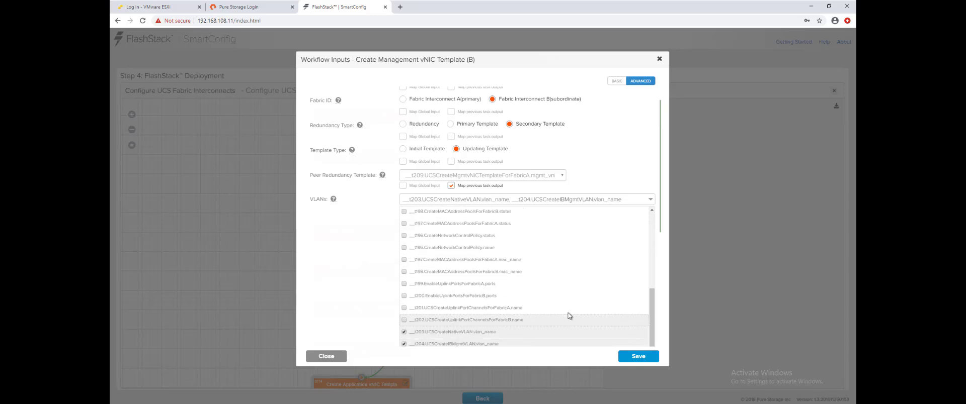
{"action": "scroll", "coordinate": [525, 304], "scroll_direction": "down", "scroll_amount": 3}
{"action": "scroll", "coordinate": [525, 303], "scroll_direction": "down", "scroll_amount": 4}
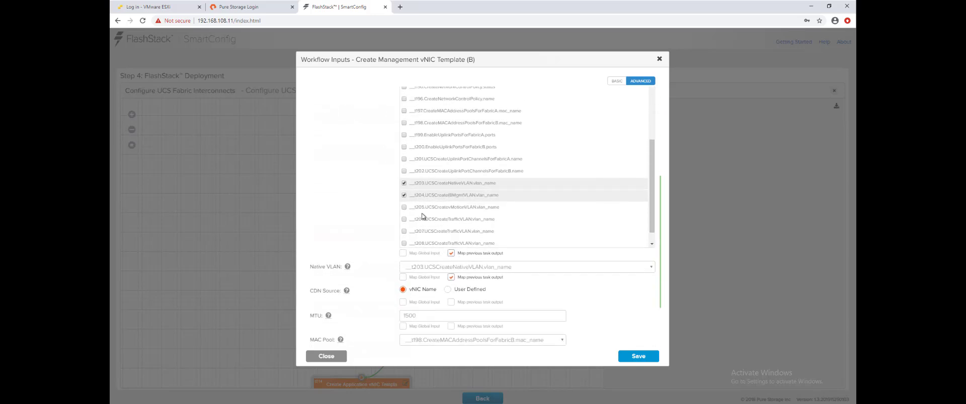
{"action": "left_click", "coordinate": [404, 206]}
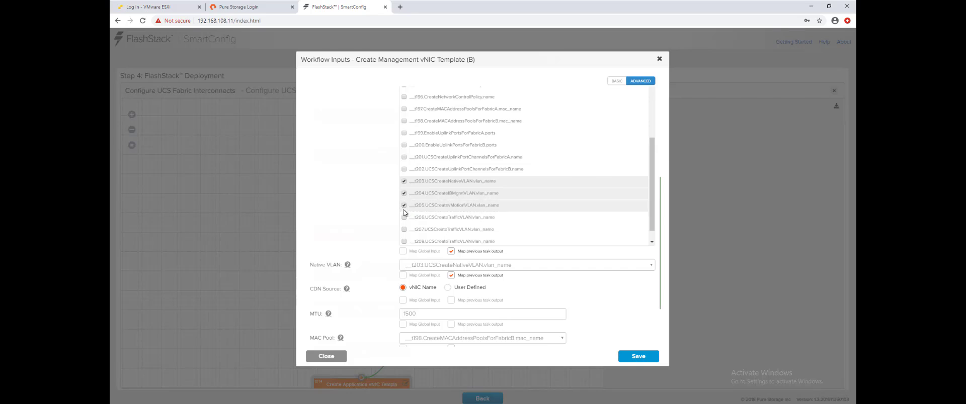
{"action": "left_click", "coordinate": [404, 218]}
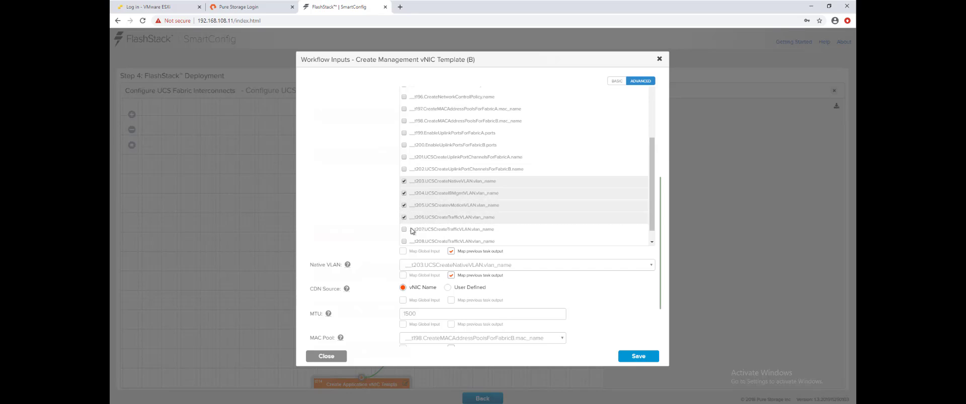
{"action": "left_click", "coordinate": [628, 356]}
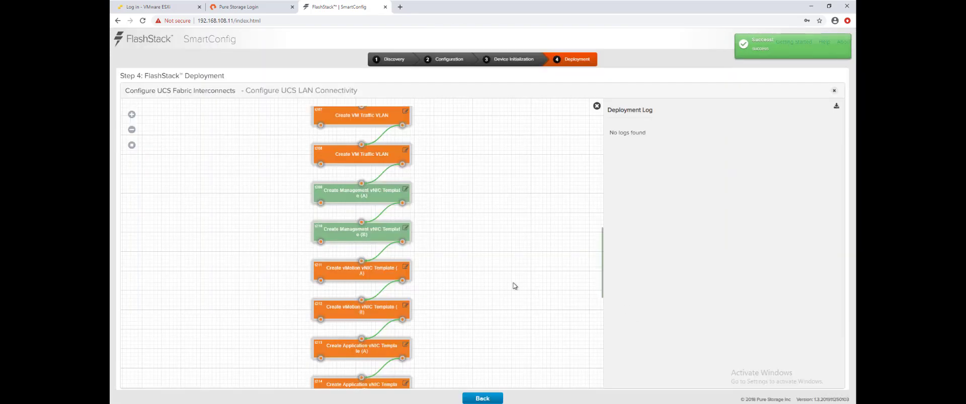
Step: Return to the workflow list and execute the Create UCS Service Profiles workflow followed by the Create MDS Zoning workflow
{"action": "scroll", "coordinate": [514, 286], "scroll_direction": "down", "scroll_amount": 5}
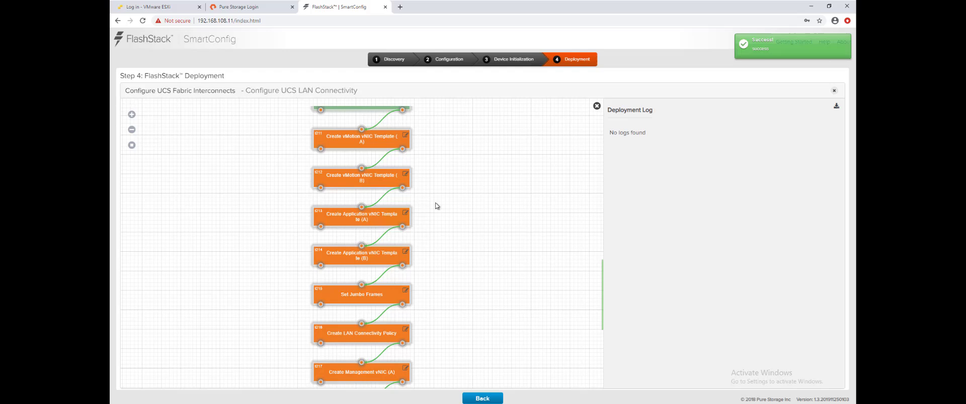
{"action": "left_click", "coordinate": [474, 399]}
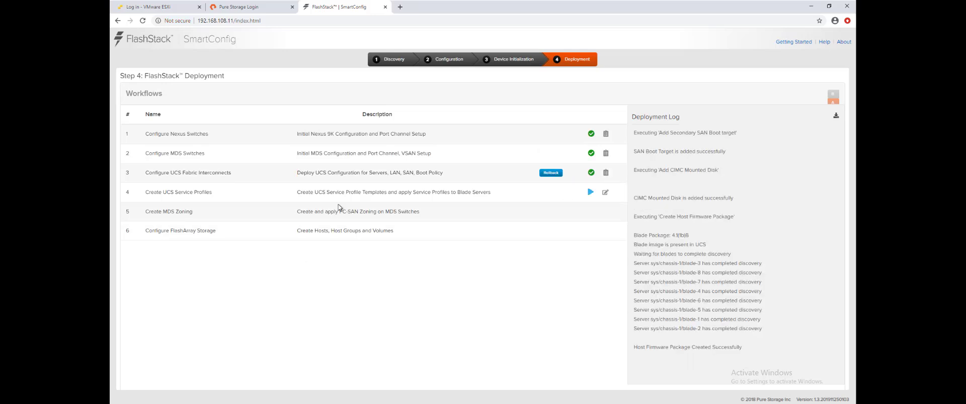
{"action": "left_click", "coordinate": [590, 193]}
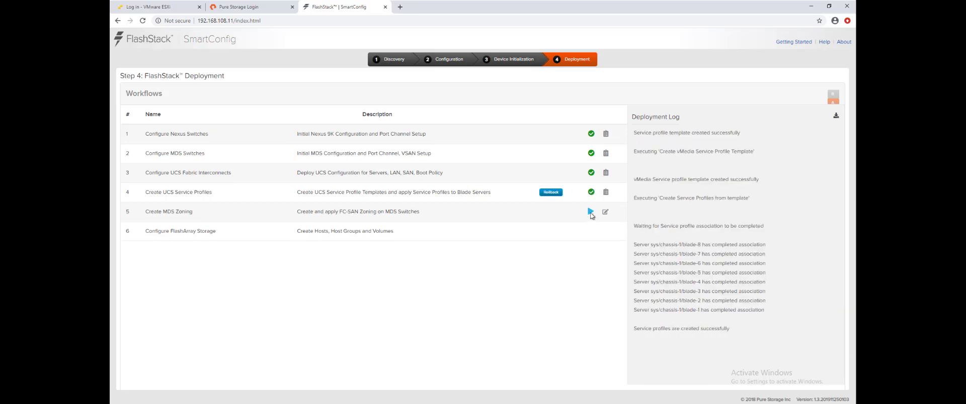
{"action": "left_click", "coordinate": [591, 212]}
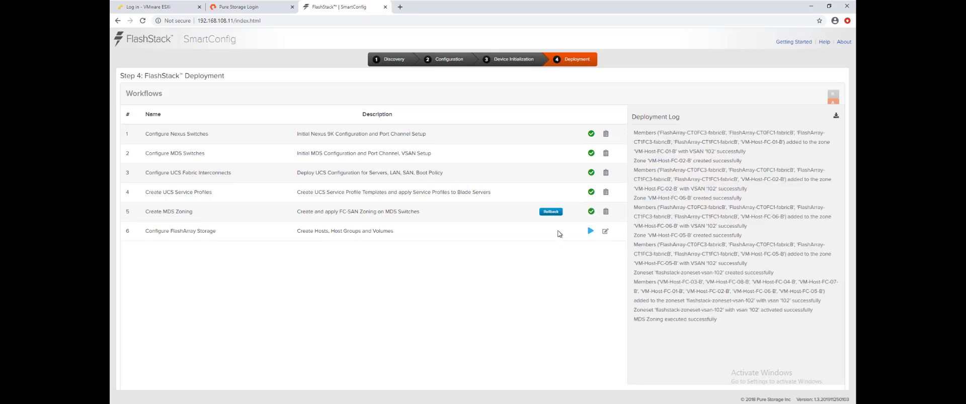
Step: In the Configure FlashArray Storage workflow, set Create Shared Volume's name to VCFWLD1 and size unit to T, save, and execute the workflow
{"action": "left_click", "coordinate": [608, 233]}
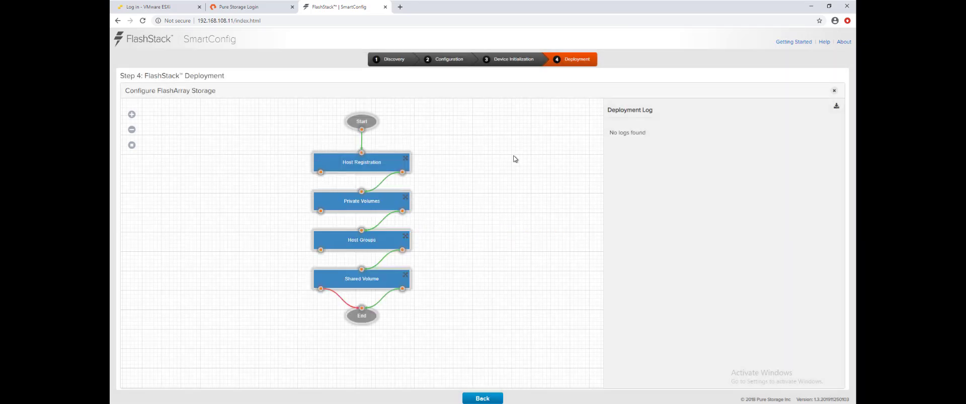
{"action": "left_click", "coordinate": [405, 275]}
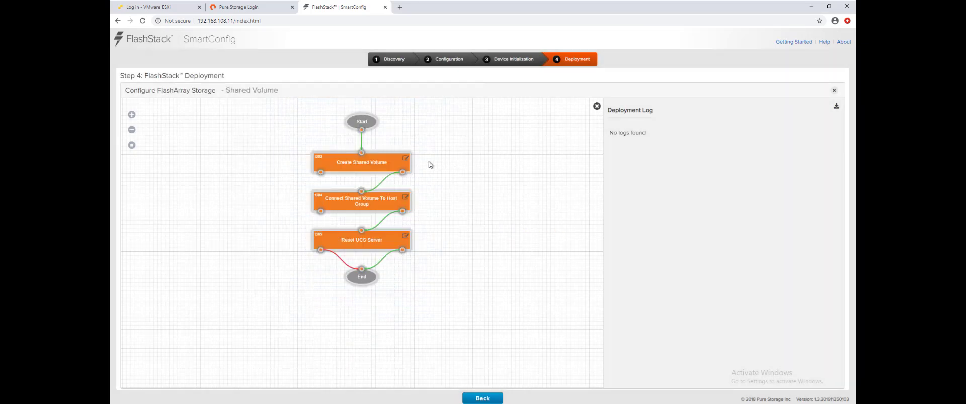
{"action": "left_click", "coordinate": [405, 158]}
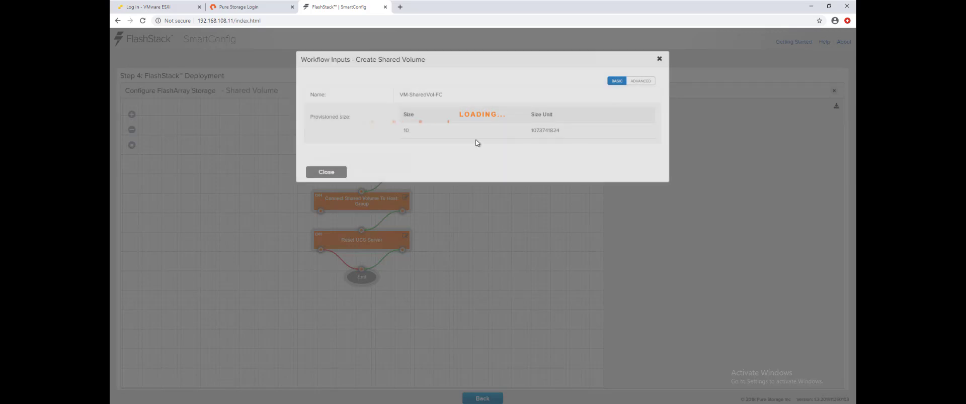
{"action": "left_click", "coordinate": [643, 82]}
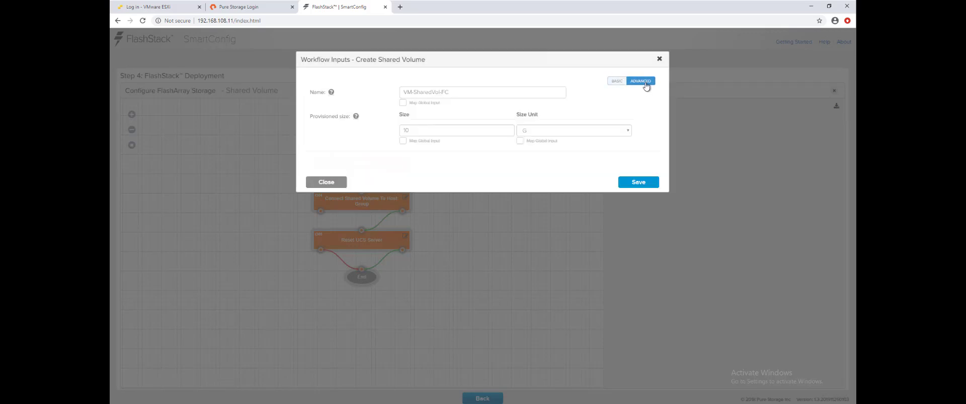
{"action": "left_click", "coordinate": [568, 135]}
{"action": "left_click", "coordinate": [552, 192]}
{"action": "left_click_drag", "start_coordinate": [455, 92], "coordinate": [388, 97]}
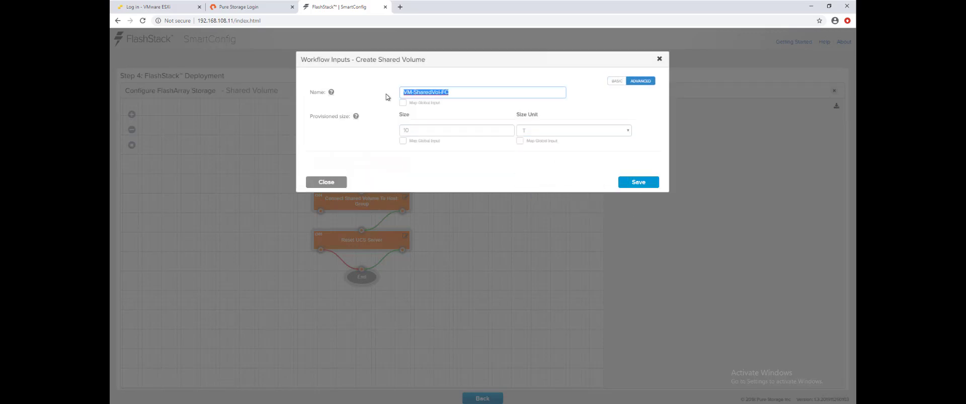
{"action": "type", "text": "VCFWLD1"}
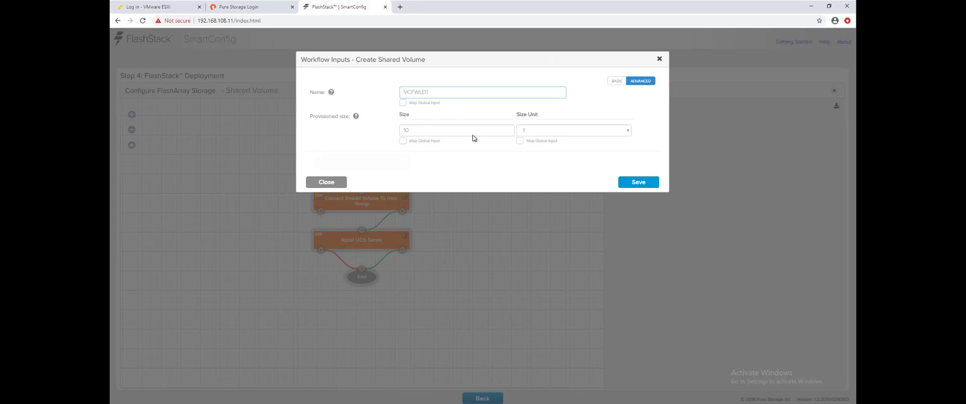
{"action": "left_click", "coordinate": [634, 183]}
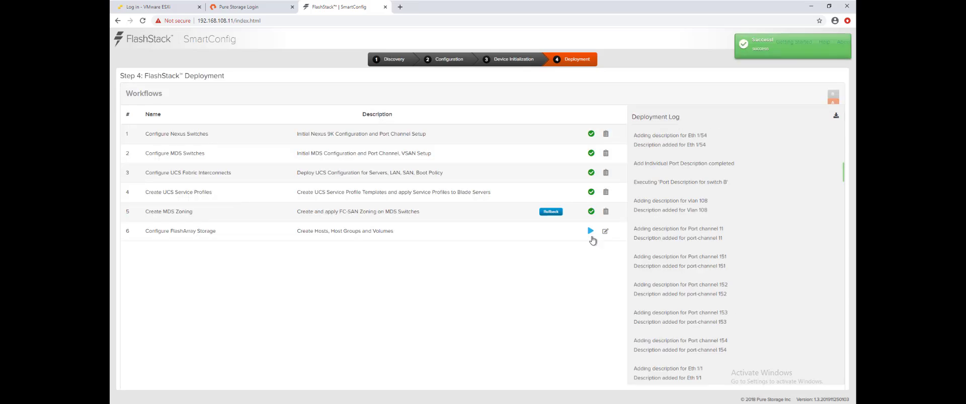
{"action": "left_click", "coordinate": [590, 232]}
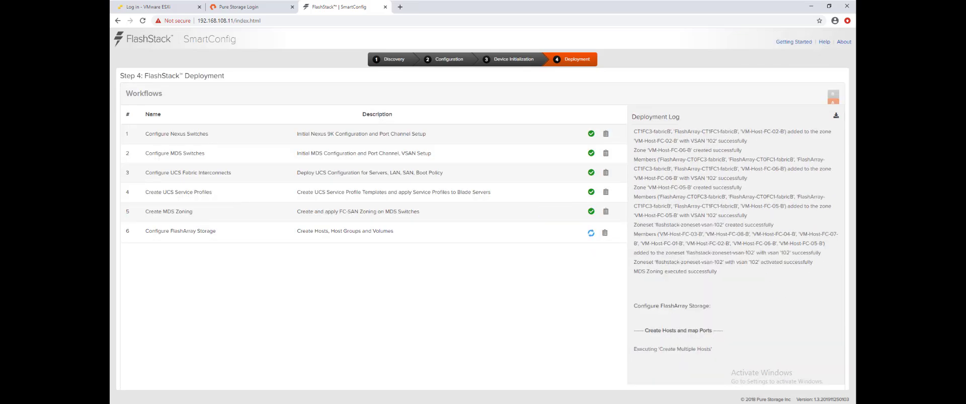
Step: Export the deployment configuration as a JSON file and open it in WordPad to examine its global network settings and component entries
{"action": "left_click", "coordinate": [452, 399]}
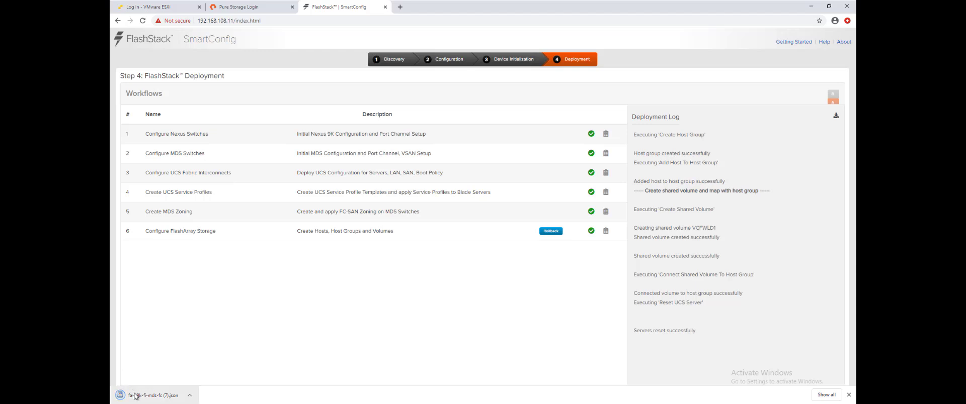
{"action": "left_click", "coordinate": [151, 395]}
{"action": "scroll", "coordinate": [514, 198], "scroll_direction": "down", "scroll_amount": 10}
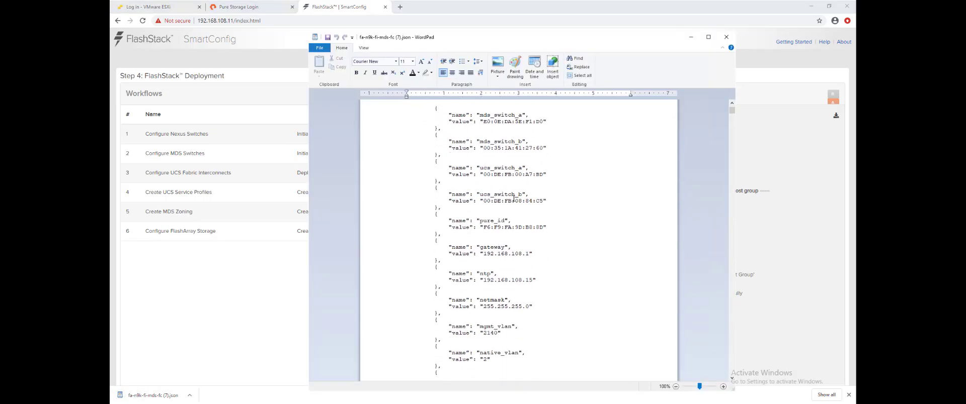
{"action": "scroll", "coordinate": [514, 197], "scroll_direction": "down", "scroll_amount": 15}
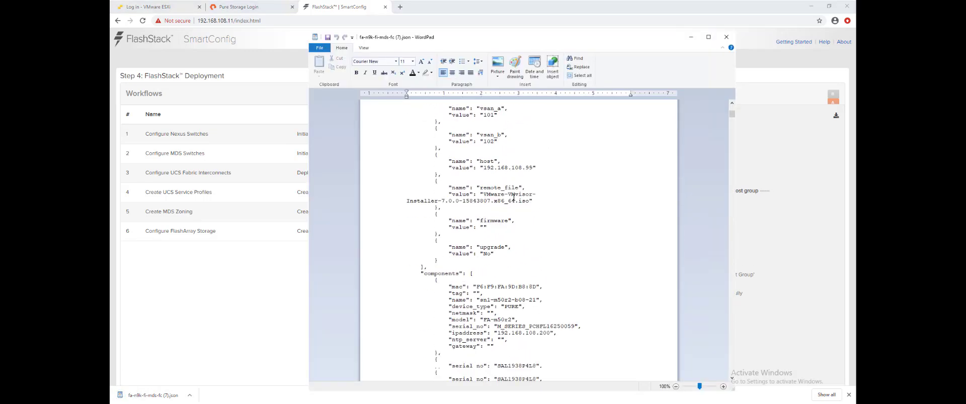
{"action": "scroll", "coordinate": [514, 197], "scroll_direction": "down", "scroll_amount": 5}
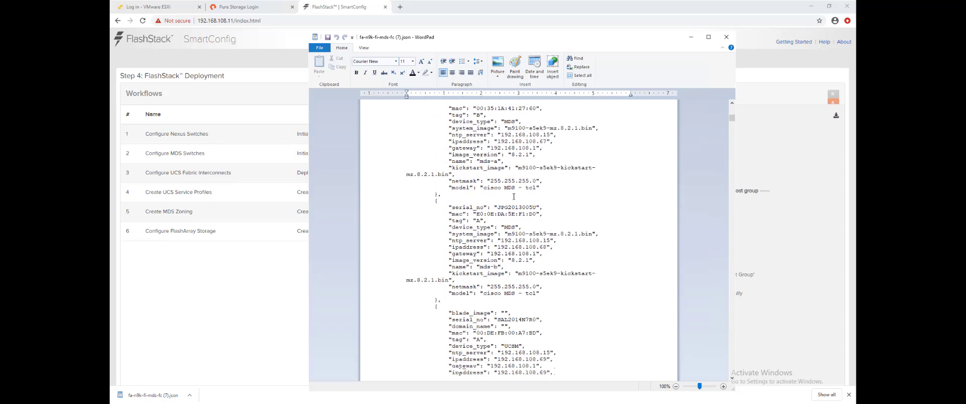